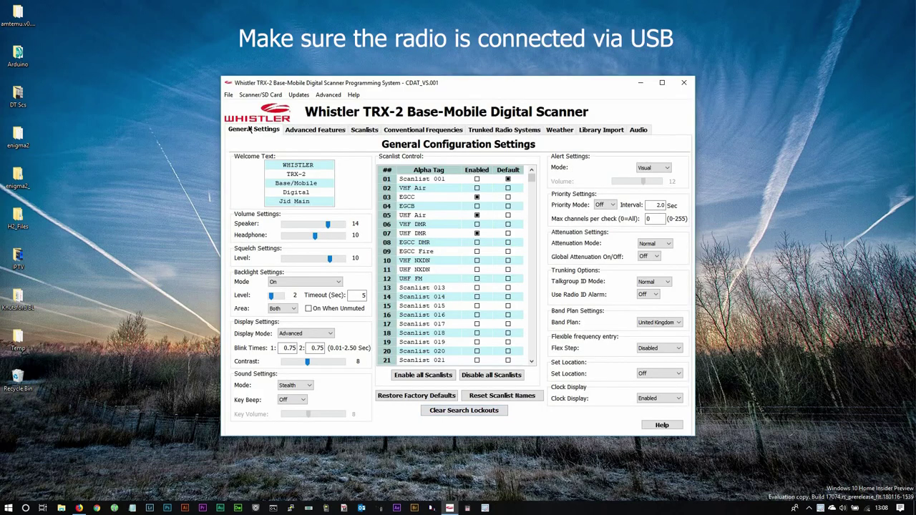
Copy the configuration from the scanner memory on drive TRX-2 (E:), including folders CDAT, CDAT_VS.001 and CDAT_VS.002
{"action": "left_click", "coordinate": [227, 96]}
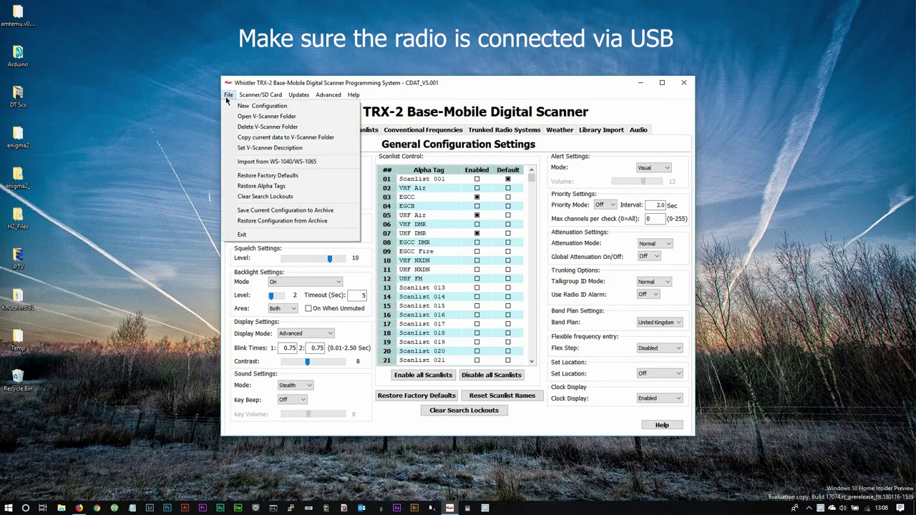
{"action": "mouse_move", "coordinate": [250, 95]}
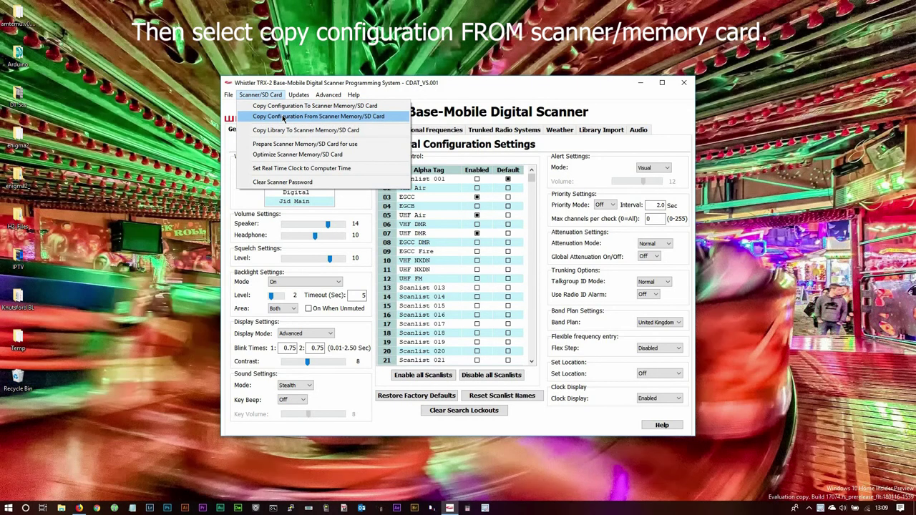
{"action": "left_click", "coordinate": [299, 116]}
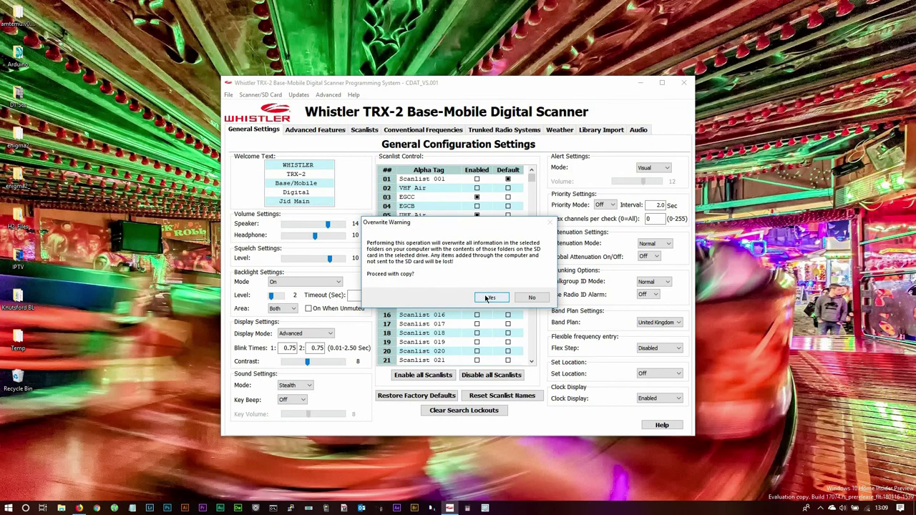
{"action": "left_click", "coordinate": [488, 298]}
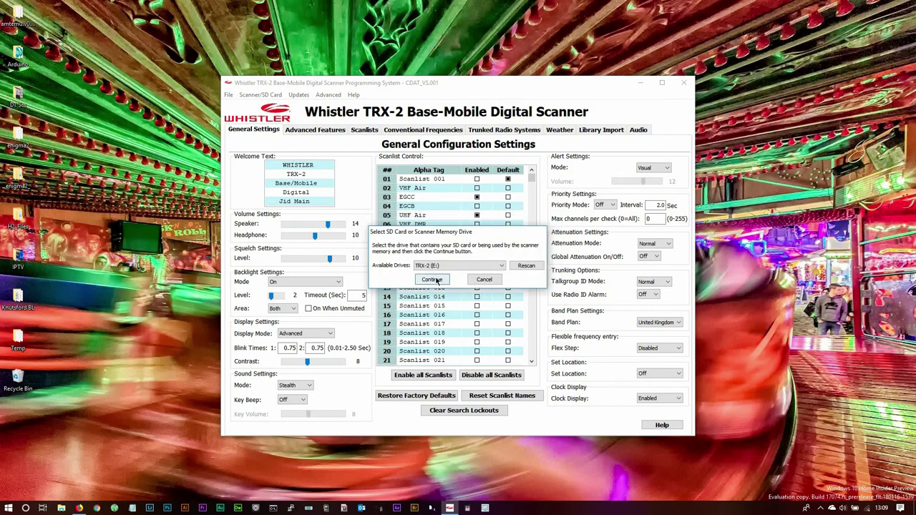
{"action": "left_click", "coordinate": [433, 279]}
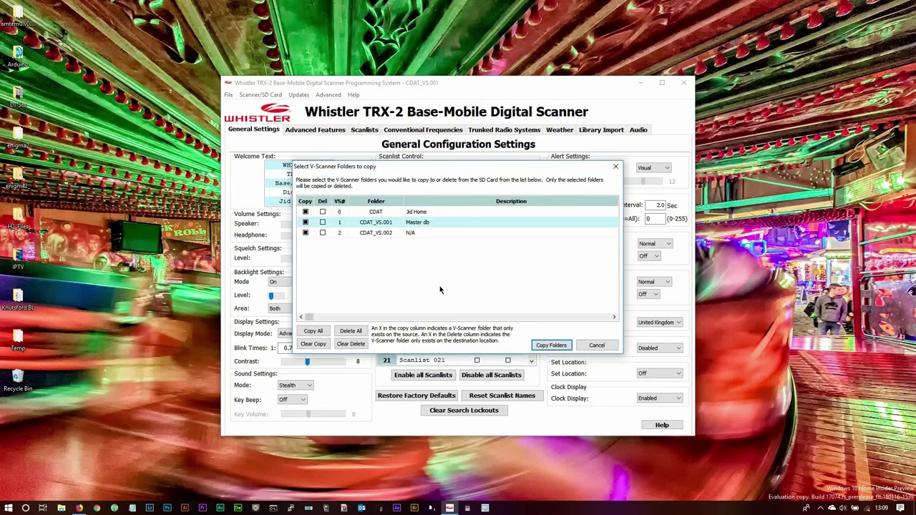
{"action": "left_click", "coordinate": [548, 346]}
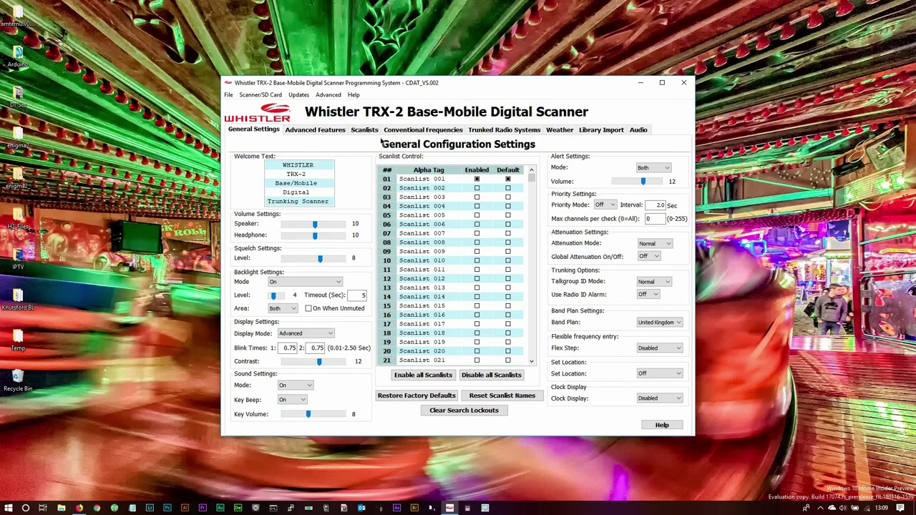
Review the stored channels in the list of conventional frequencies
{"action": "left_click", "coordinate": [422, 132]}
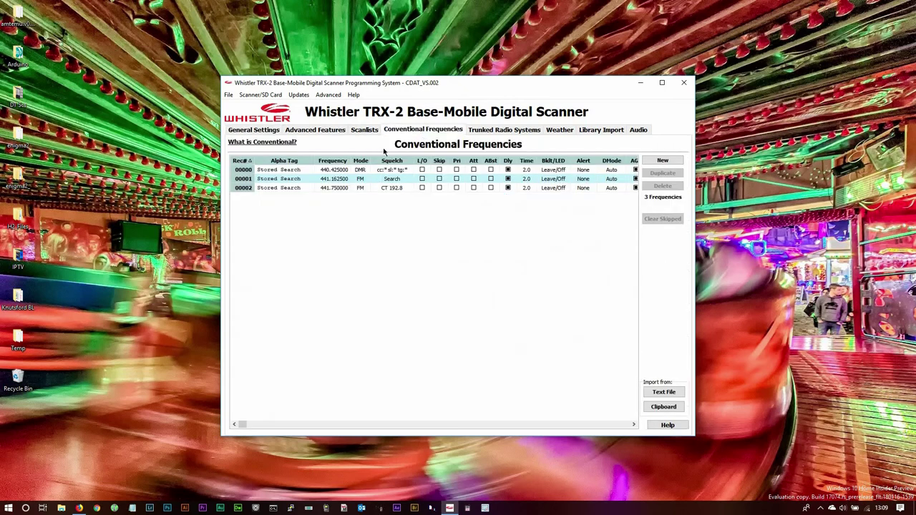
{"action": "left_click", "coordinate": [340, 189]}
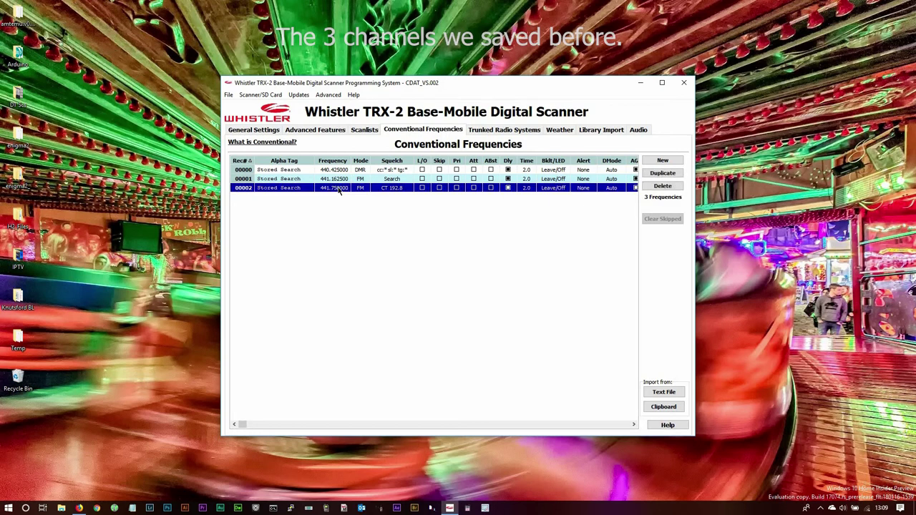
{"action": "left_click", "coordinate": [339, 206]}
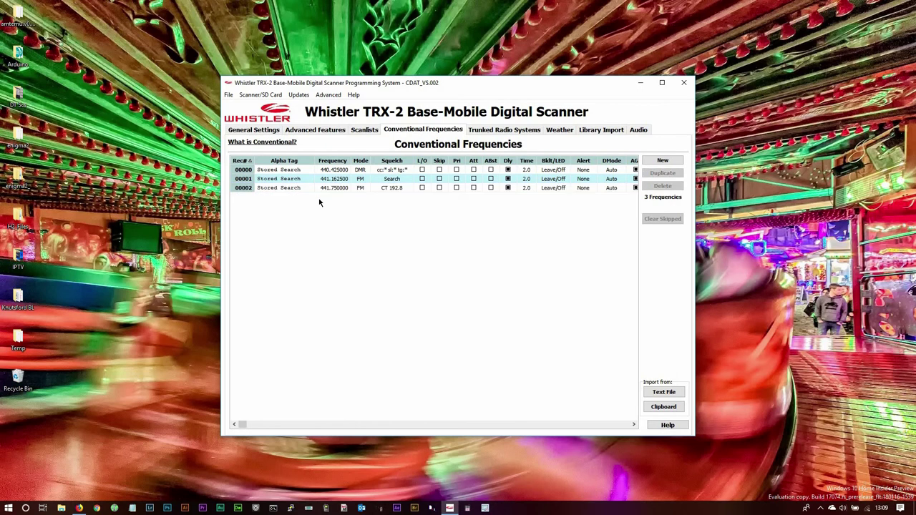
Rename the first scanlist, Scanlist 001, to "UHF PMR" in the general configuration settings
{"action": "left_click", "coordinate": [267, 131]}
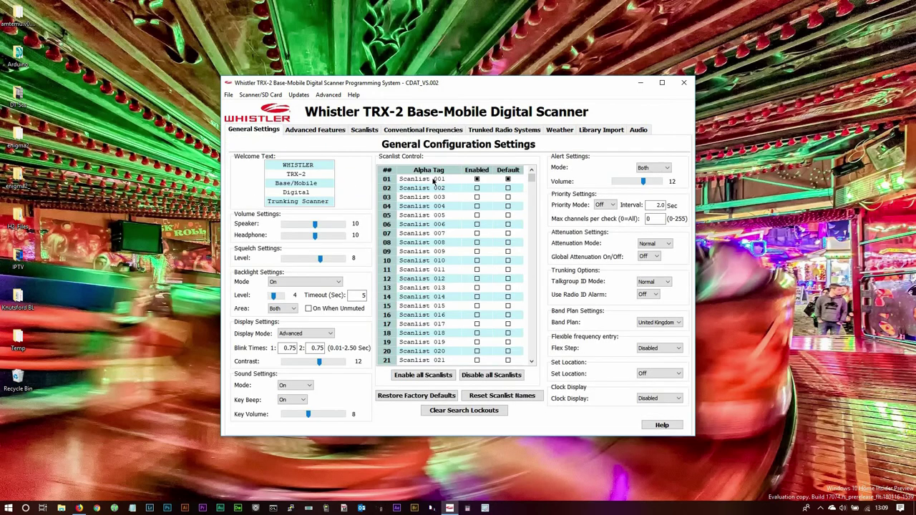
{"action": "double_click", "coordinate": [430, 179]}
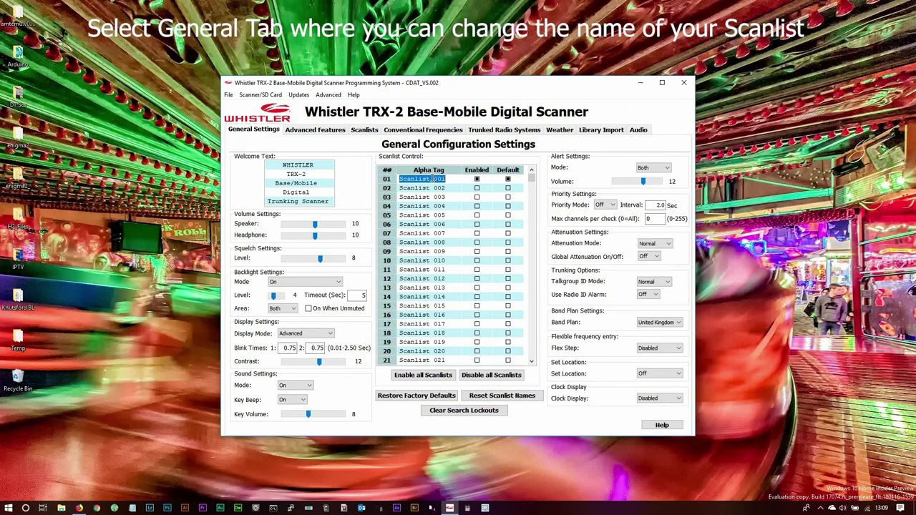
{"action": "type", "text": "D"}
{"action": "type", "text": "HF"}
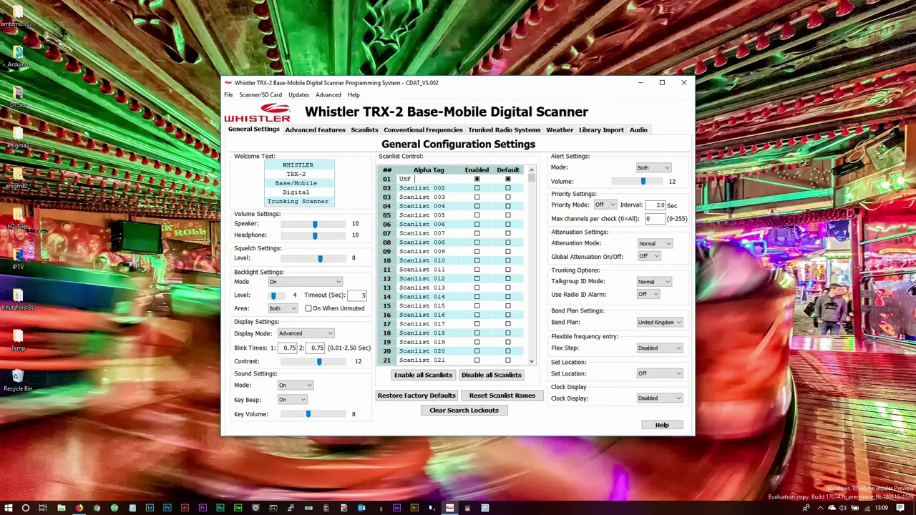
{"action": "type", "text": " PMR"}
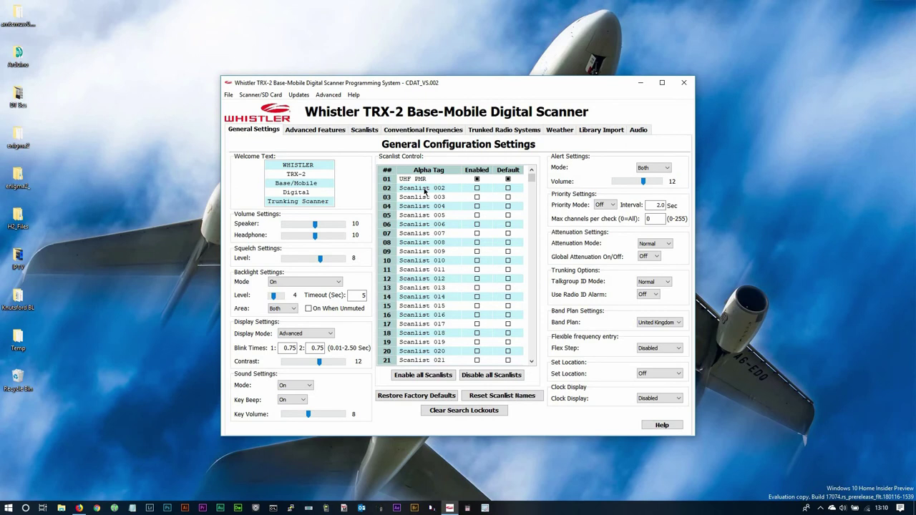
Examine the channels assigned to the UHF PMR scanlist and whether that scanlist is enabled
{"action": "left_click", "coordinate": [326, 132]}
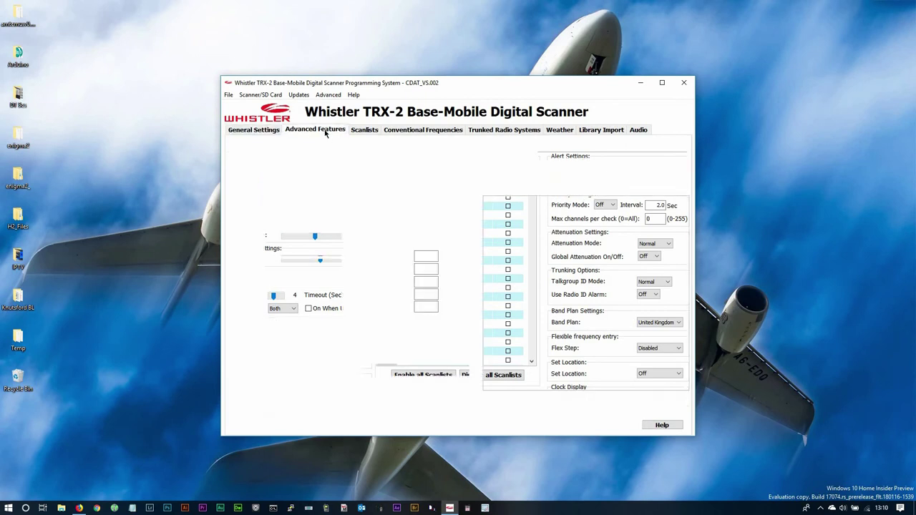
{"action": "left_click", "coordinate": [370, 132]}
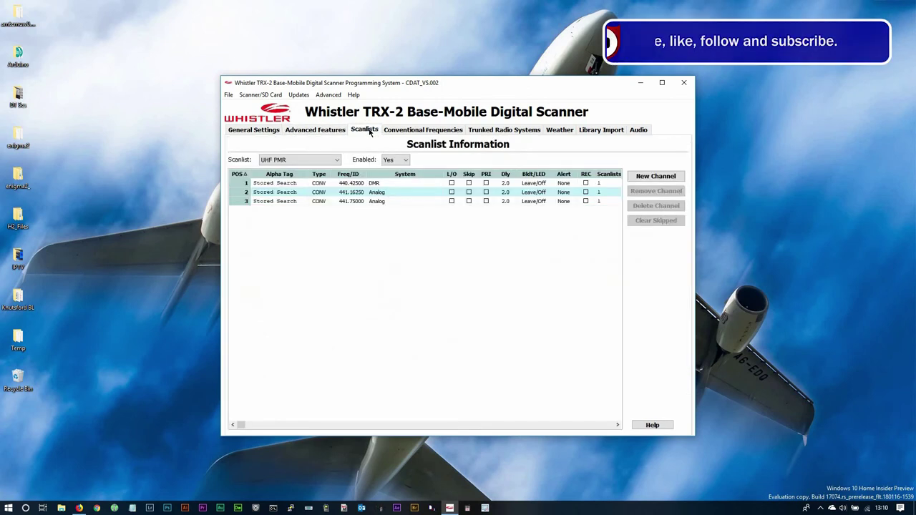
{"action": "left_click", "coordinate": [337, 163]}
{"action": "left_click", "coordinate": [337, 161]}
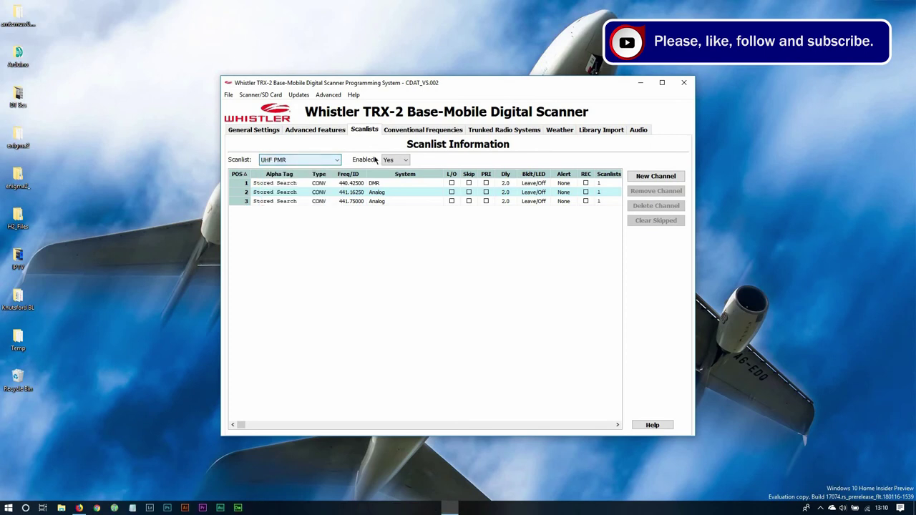
{"action": "left_click", "coordinate": [395, 159]}
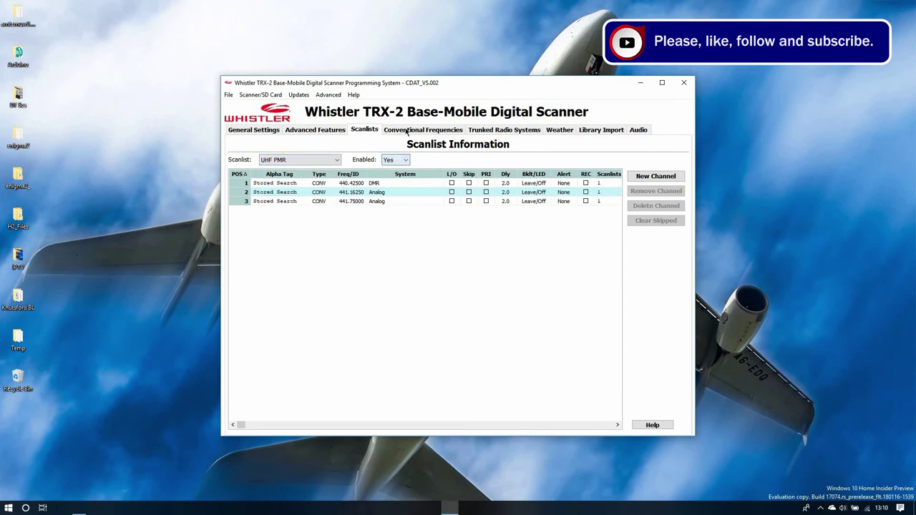
Start a new conventional Analog/Project 25 Digital channel with the frequency 455.550
{"action": "left_click", "coordinate": [406, 131]}
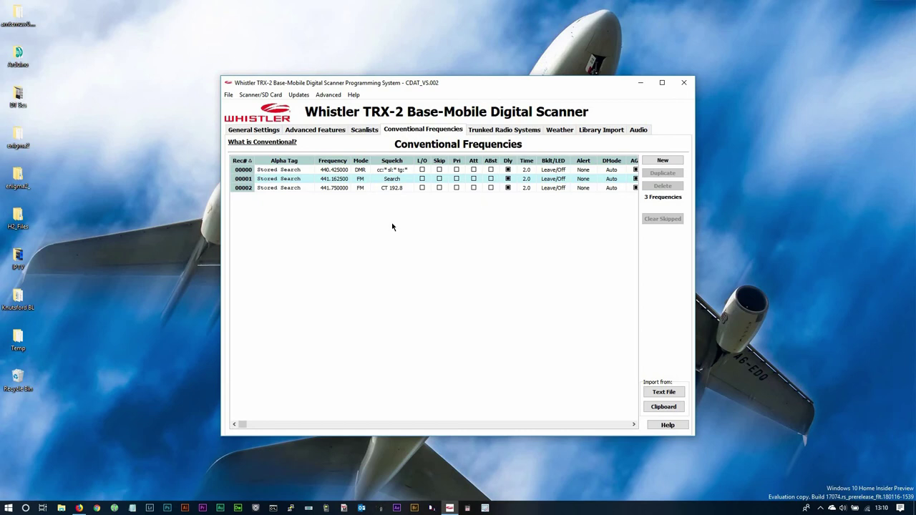
{"action": "left_click", "coordinate": [253, 96]}
{"action": "left_click", "coordinate": [253, 95]}
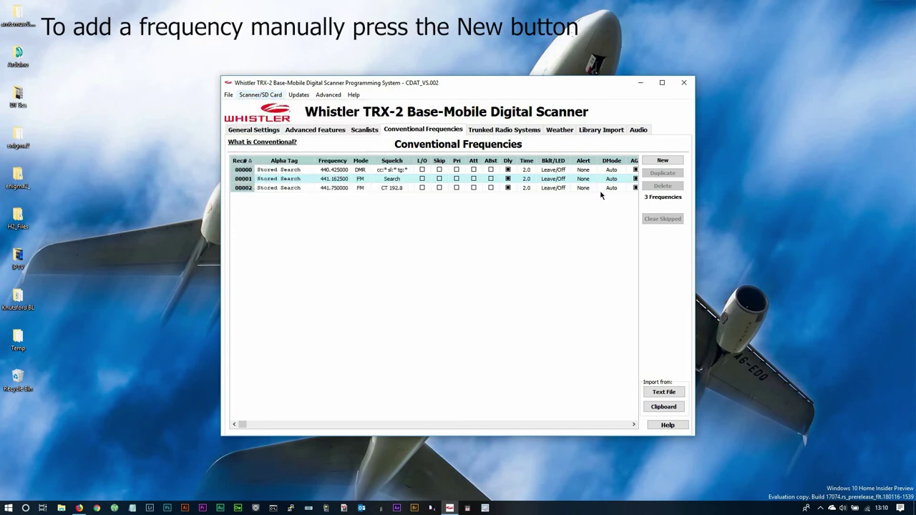
{"action": "left_click", "coordinate": [661, 162]}
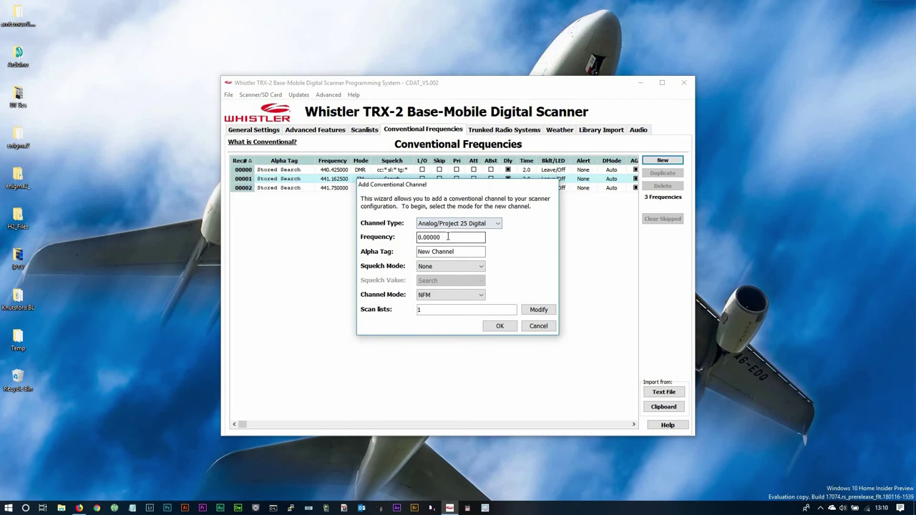
{"action": "double_click", "coordinate": [448, 237]}
{"action": "type", "text": "455.550"}
Give the new channel the alpha tag "EGCC Ch1" and add it to the conventional frequencies
{"action": "left_click", "coordinate": [466, 251]}
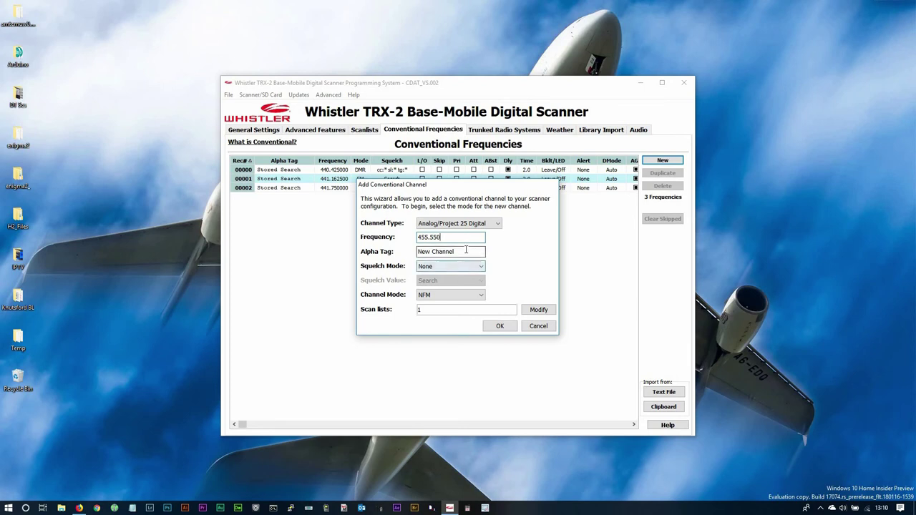
{"action": "double_click", "coordinate": [466, 251]}
{"action": "left_click", "coordinate": [466, 251]}
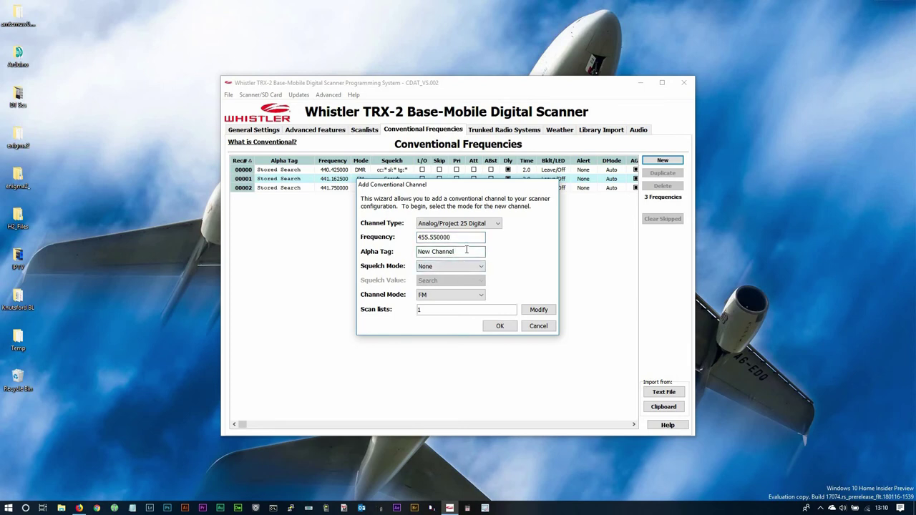
{"action": "key", "text": "BackSpace"}
{"action": "key", "text": "BackSpace"}
{"action": "key", "text": "BackSpace"}
{"action": "key", "text": "BackSpace"}
{"action": "key", "text": "BackSpace"}
{"action": "key", "text": "BackSpace"}
{"action": "key", "text": "BackSpace"}
{"action": "key", "text": "BackSpace"}
{"action": "key", "text": "BackSpace"}
{"action": "key", "text": "BackSpace"}
{"action": "type", "text": "EGCC Ch1"}
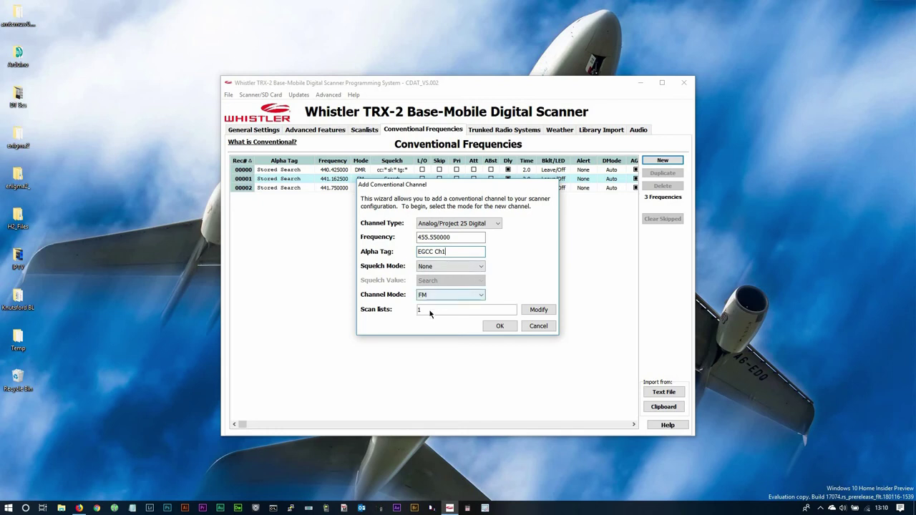
{"action": "left_click", "coordinate": [500, 326]}
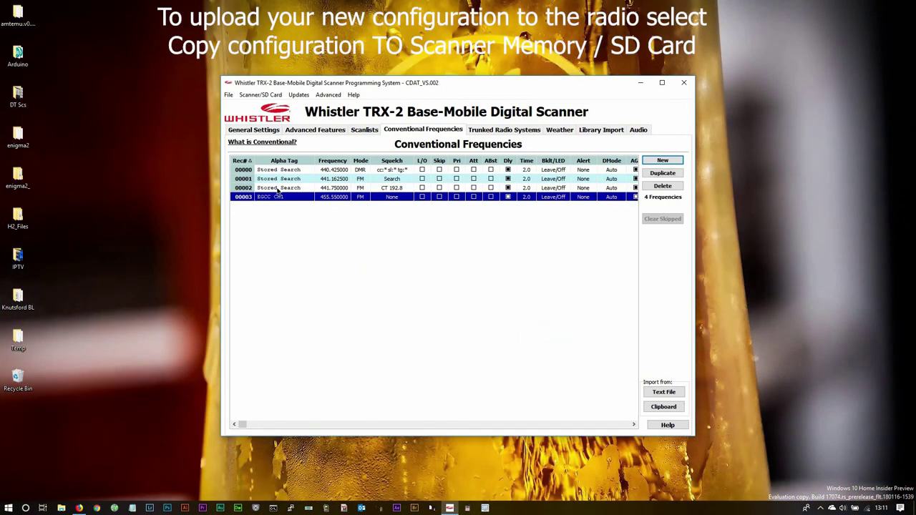
Copy the configuration to the scanner memory on drive TRX-2 (E:), including folders CDAT, CDAT_VS.001 and CDAT_VS.002
{"action": "left_click", "coordinate": [260, 95]}
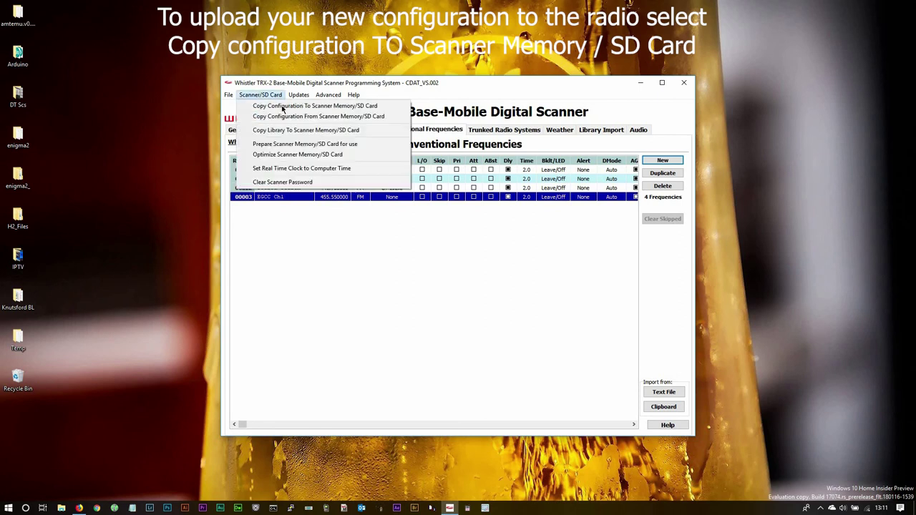
{"action": "left_click", "coordinate": [261, 105]}
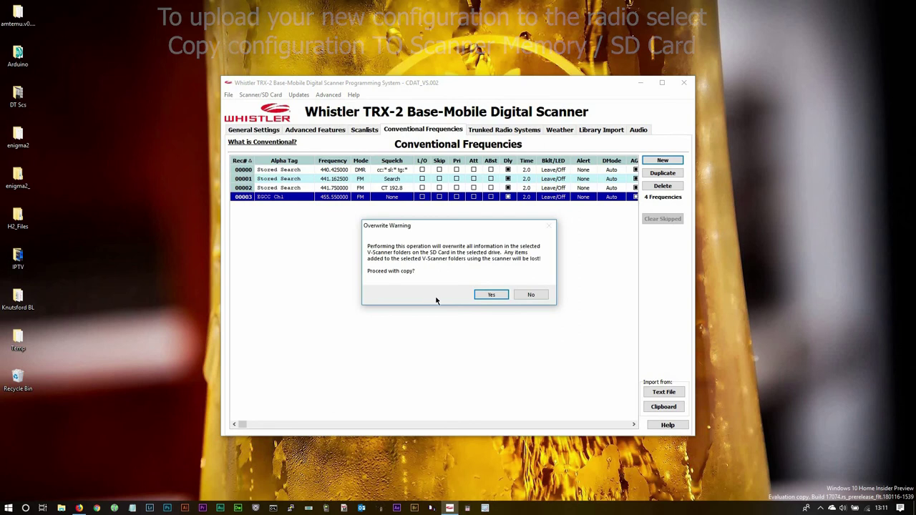
{"action": "left_click", "coordinate": [489, 296]}
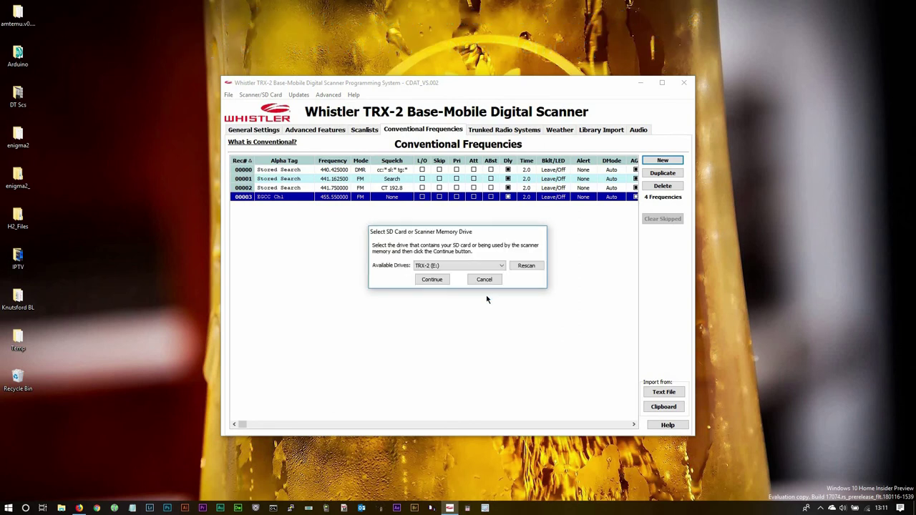
{"action": "left_click", "coordinate": [431, 280]}
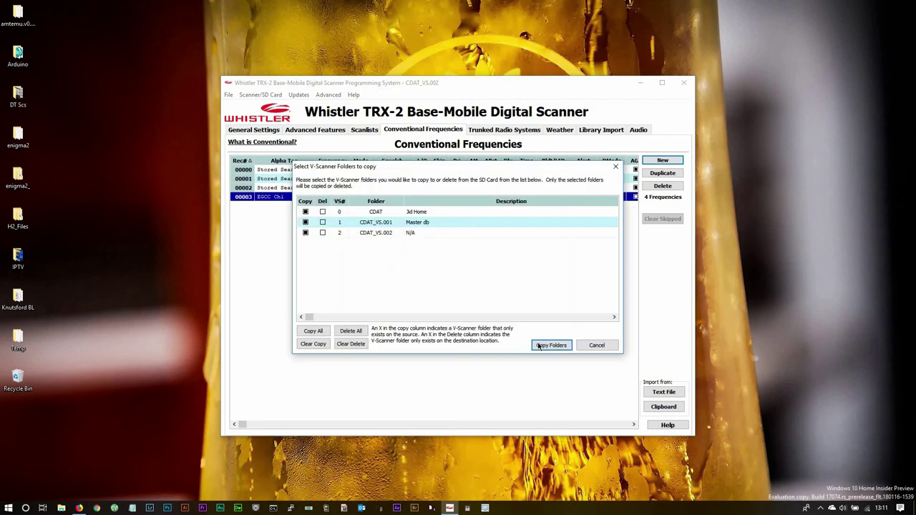
{"action": "left_click", "coordinate": [551, 345]}
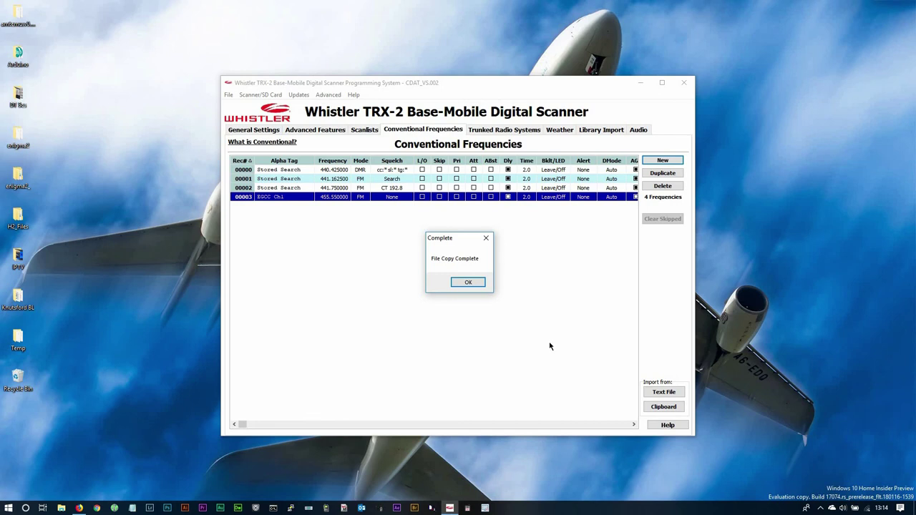
{"action": "left_click", "coordinate": [472, 285]}
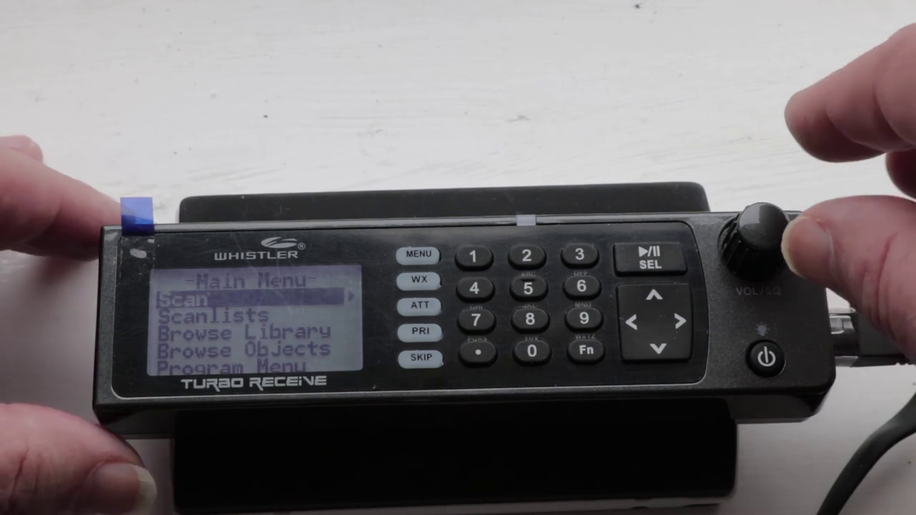
{"action": "scroll", "coordinate": [752, 238], "scroll_direction": "down", "scroll_amount": 1}
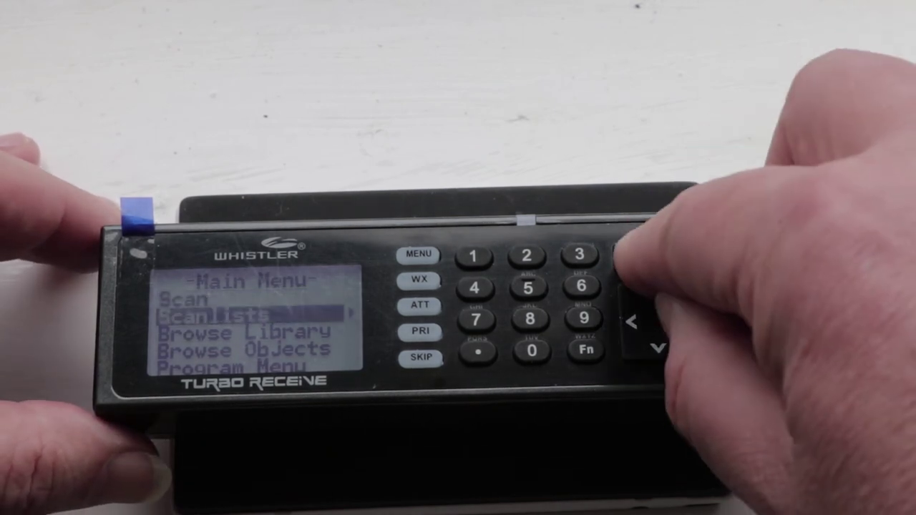
{"action": "left_click", "coordinate": [644, 255]}
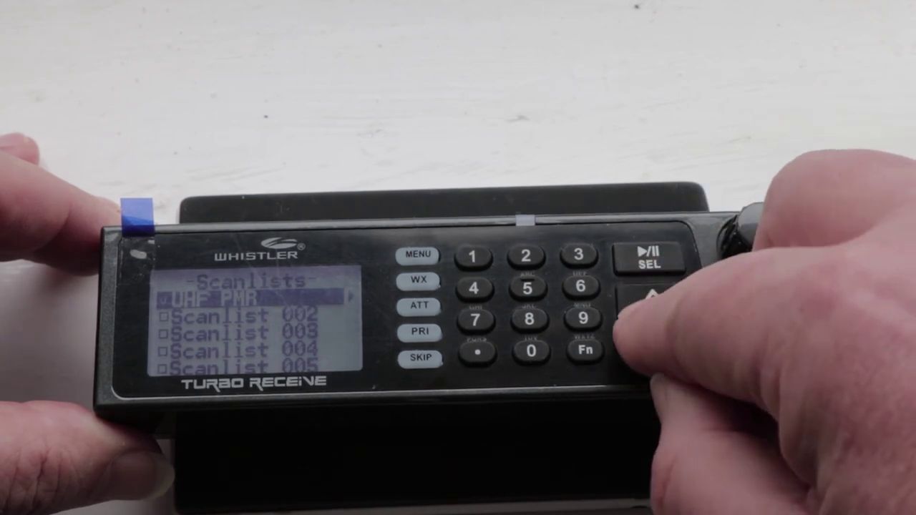
{"action": "left_click", "coordinate": [627, 322]}
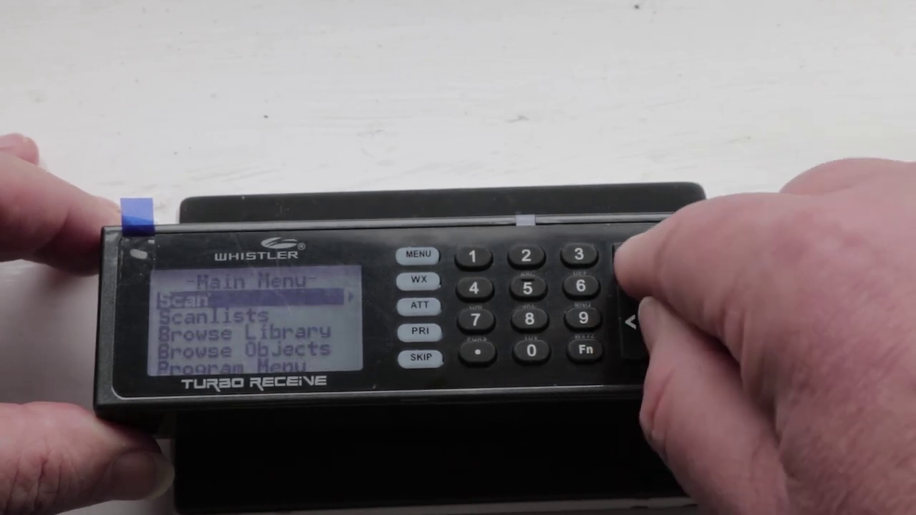
{"action": "left_click", "coordinate": [630, 255]}
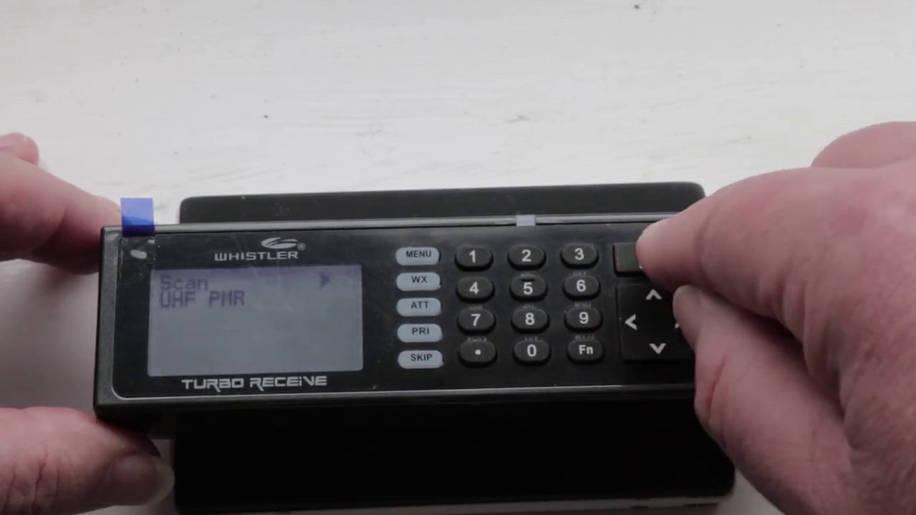